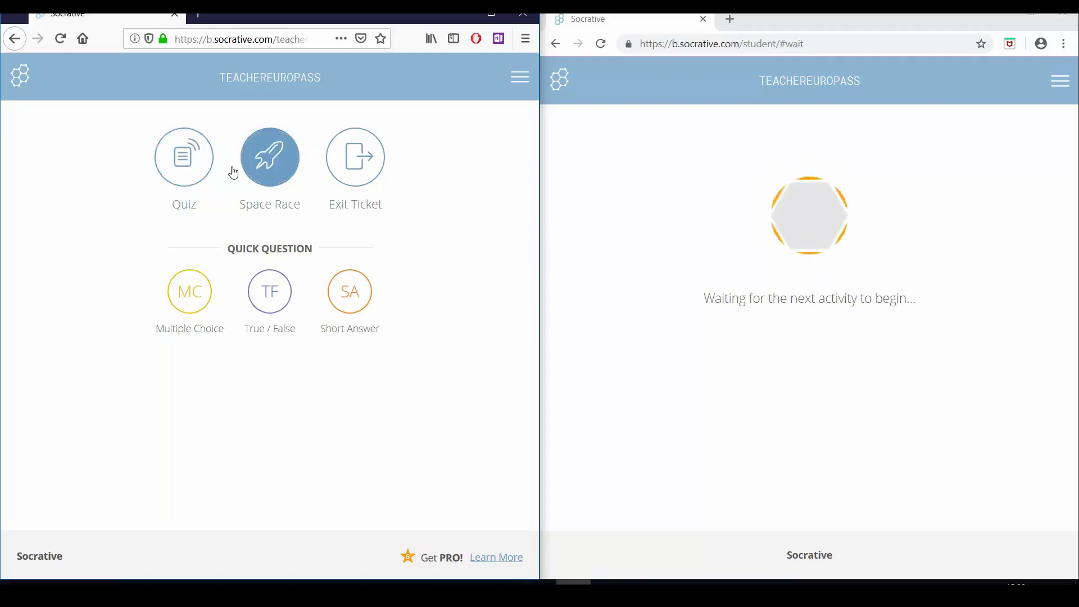
Step: Begin a quiz launch and select Art quiz! from the Choose Quiz list
left_click(194, 171)
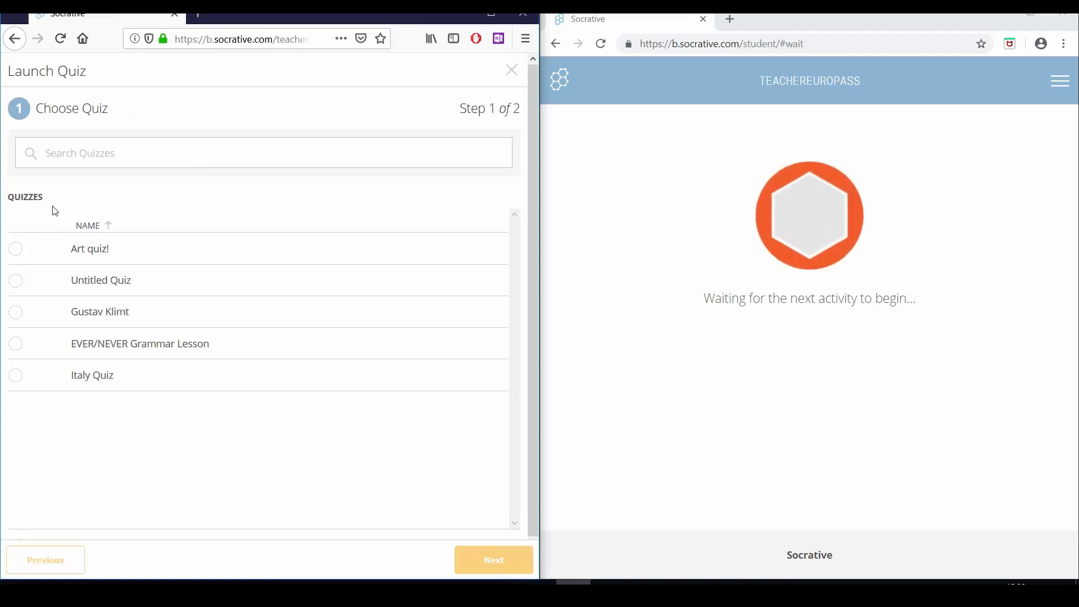
left_click(26, 258)
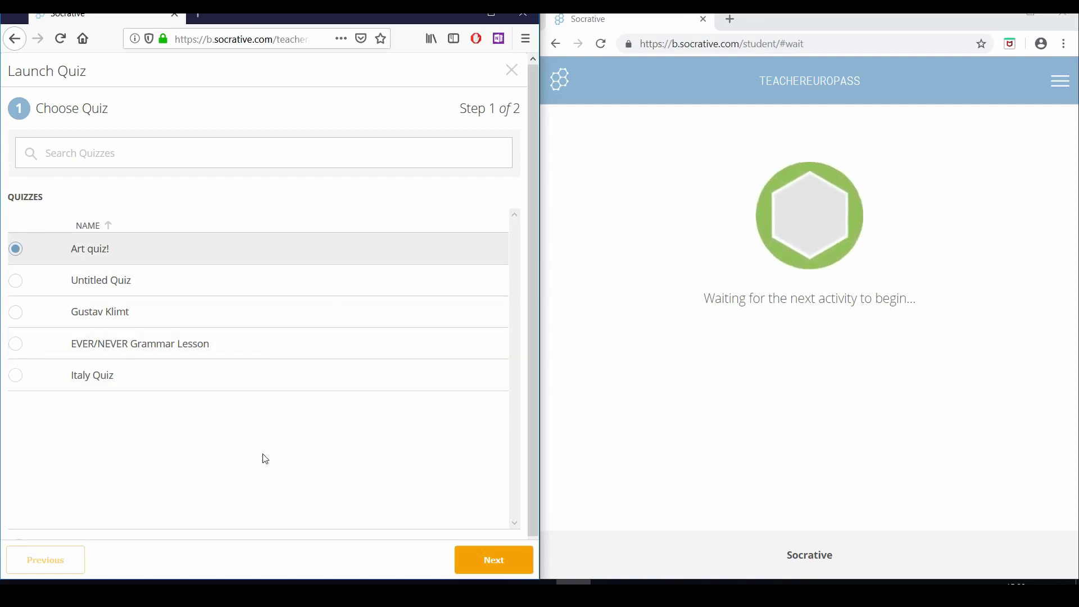
Step: Deliver Art quiz! Teacher Paced, with Require Names and Shuffle Answers on
left_click(474, 560)
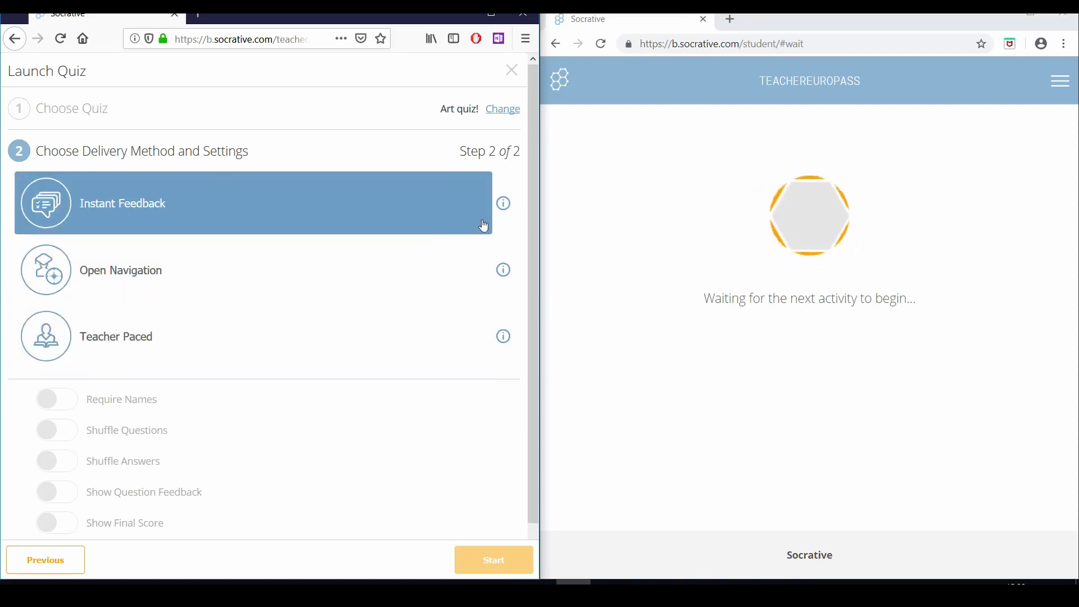
mouse_move(503, 203)
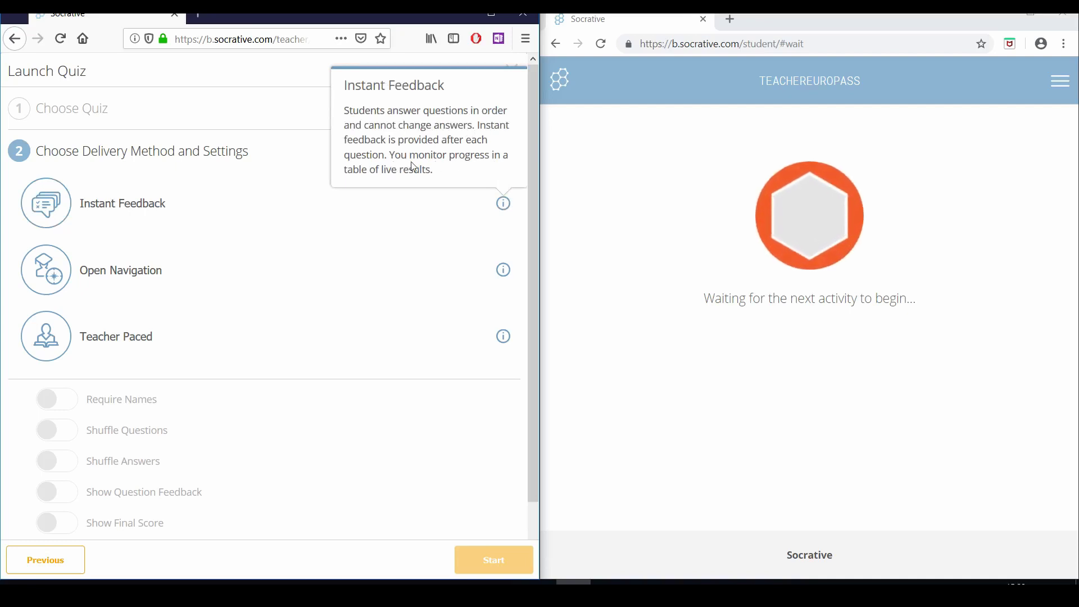
left_click(477, 230)
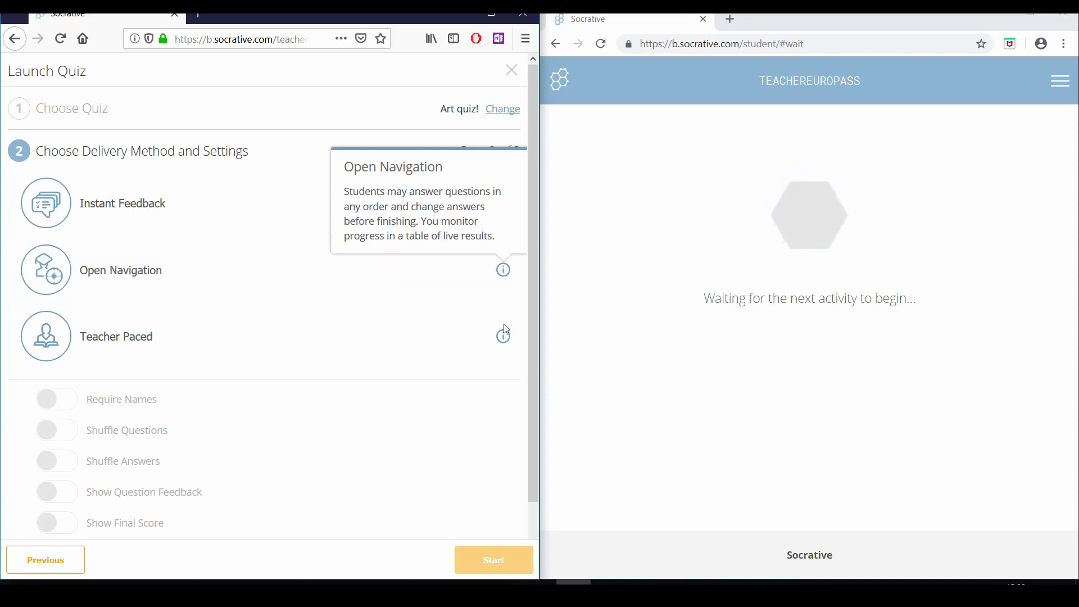
mouse_move(503, 335)
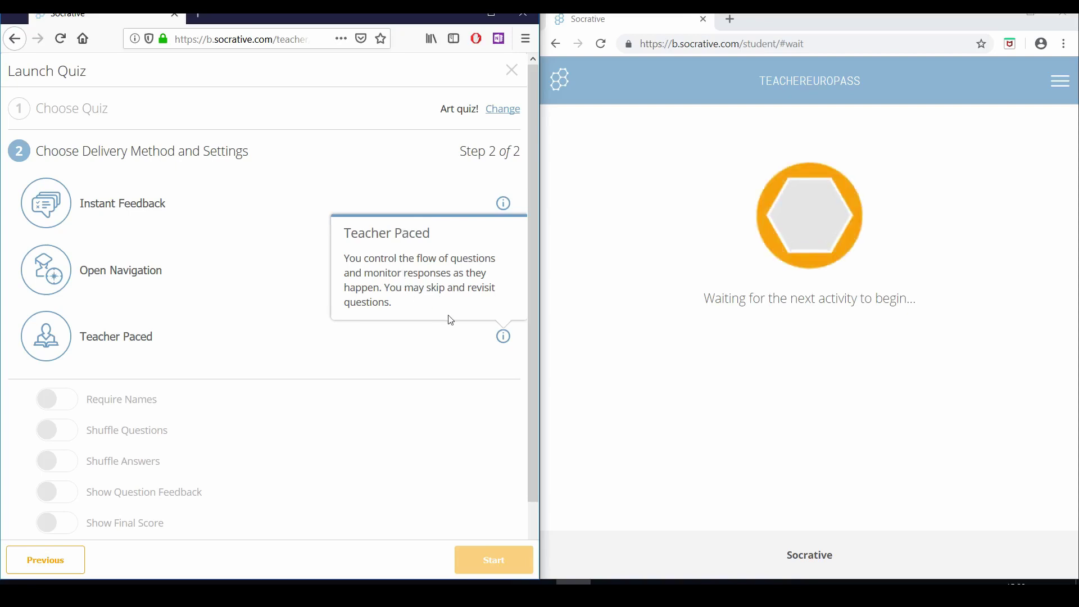
left_click(229, 358)
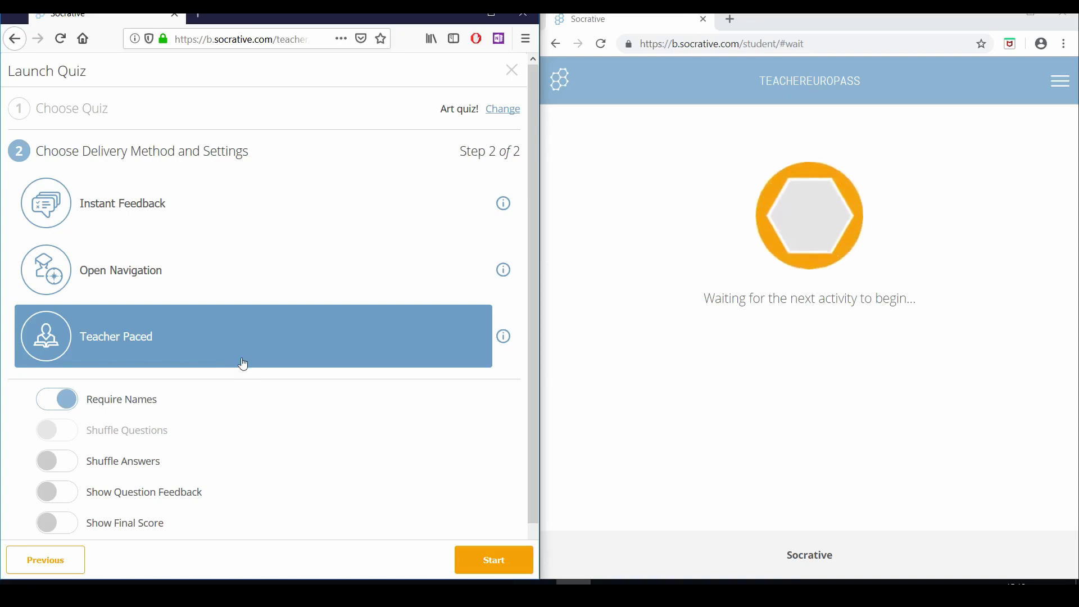
double_click(135, 467)
Step: Enable Shuffle Answers, Show Question Feedback and Show Final Score, then start the quiz
left_click(134, 466)
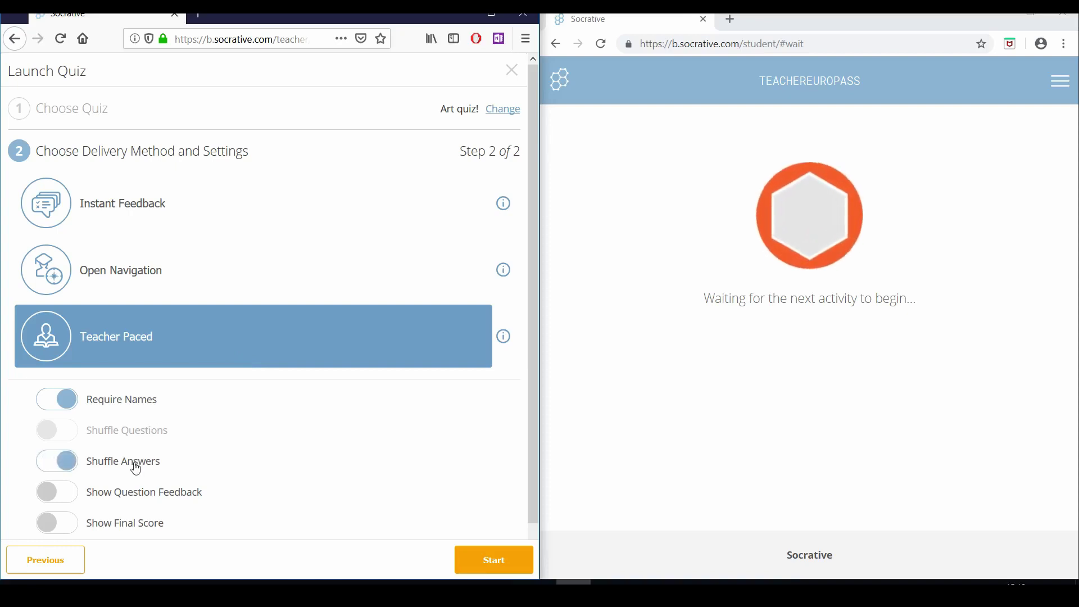
left_click(146, 496)
left_click(150, 531)
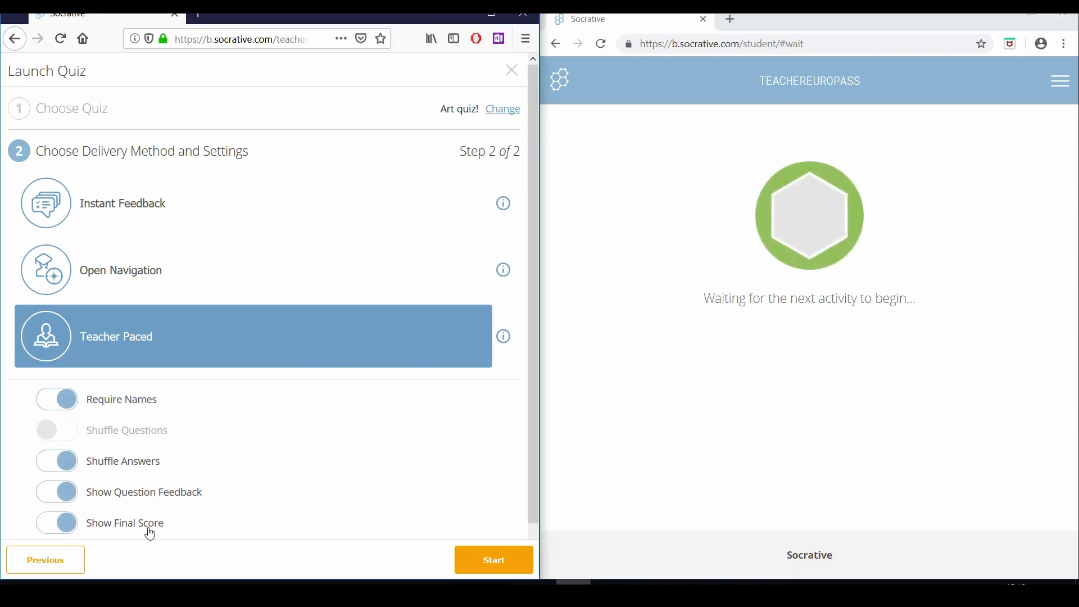
left_click(494, 559)
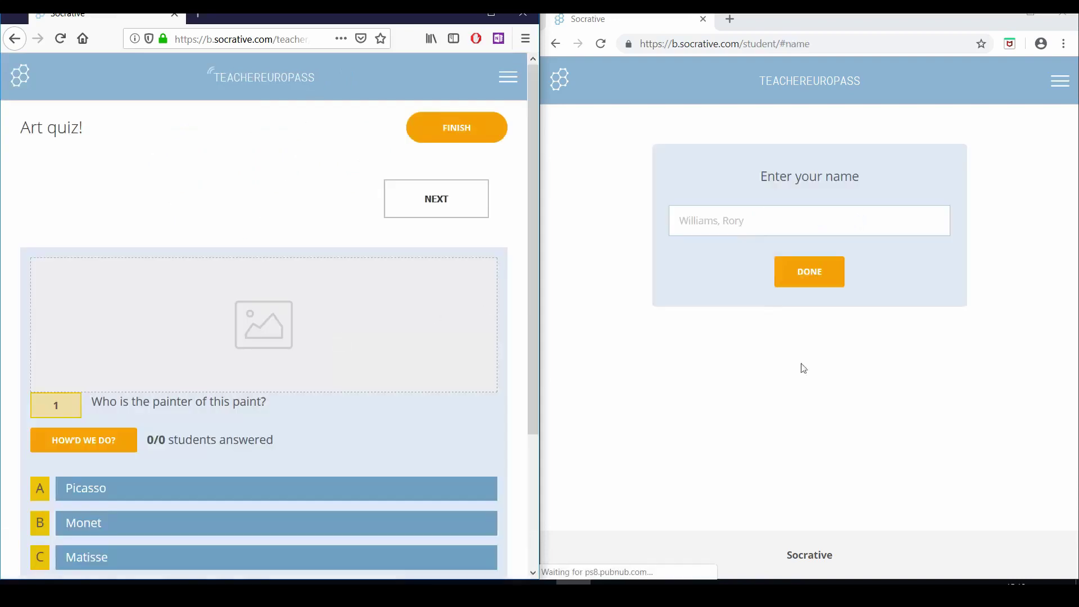
scroll(486, 376, "down", 1)
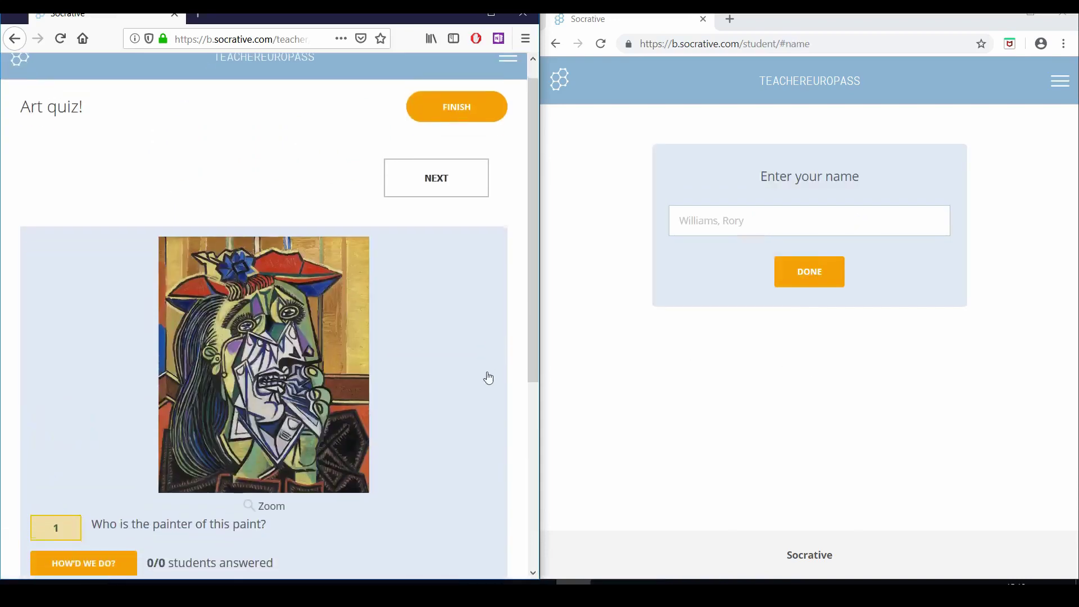
Step: Join the live quiz as a student named STUDENT
left_click(702, 236)
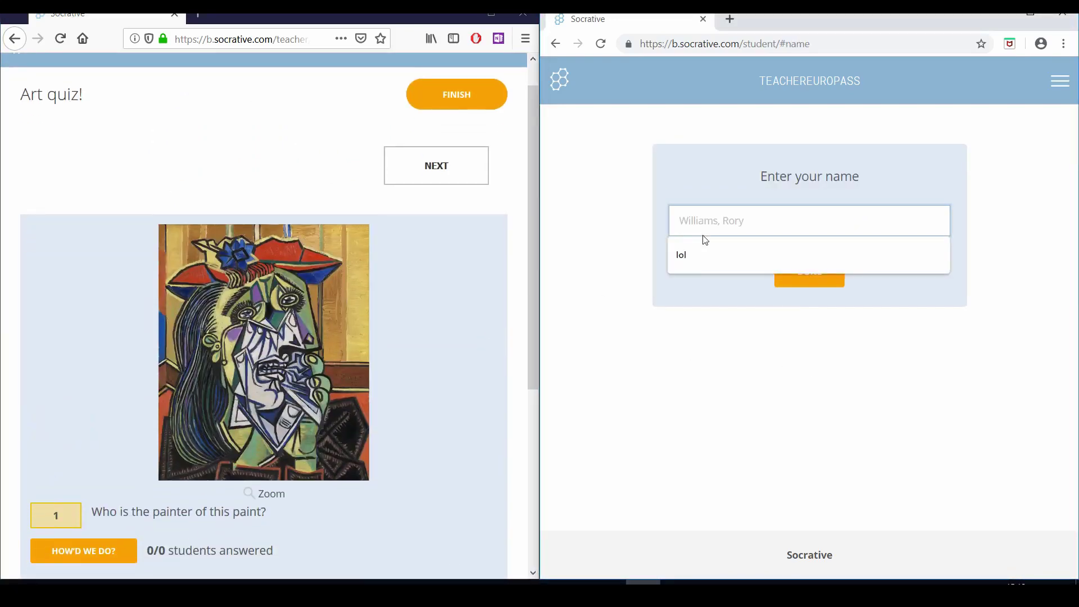
type("STUDENTONE")
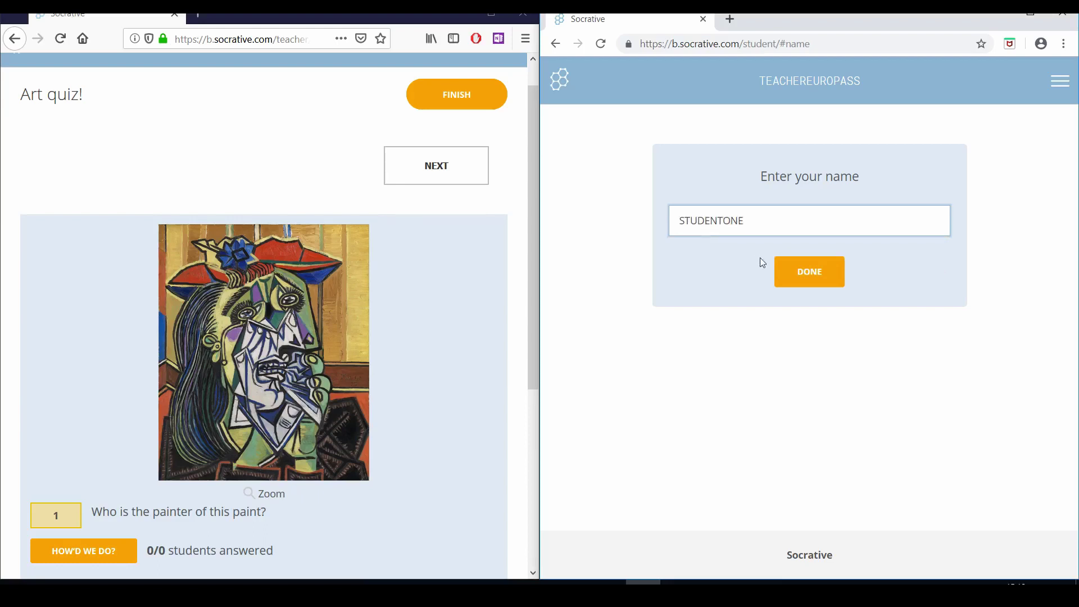
left_click(792, 270)
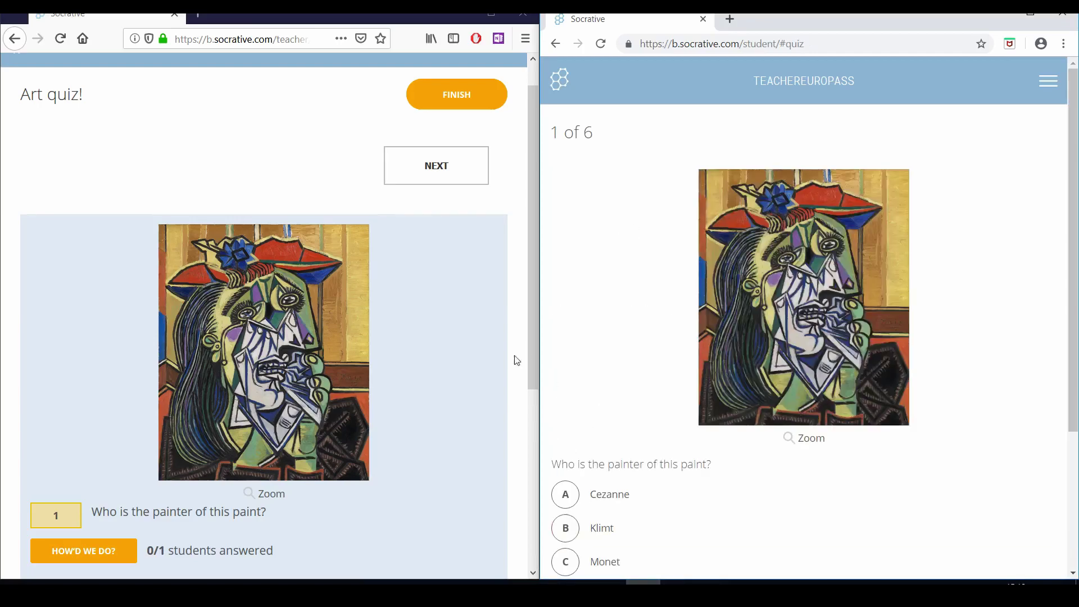
scroll(441, 402, "down", 1)
scroll(444, 402, "up", 2)
Step: Move the class between questions 1–3, then reveal question 2's explanation
left_click(442, 212)
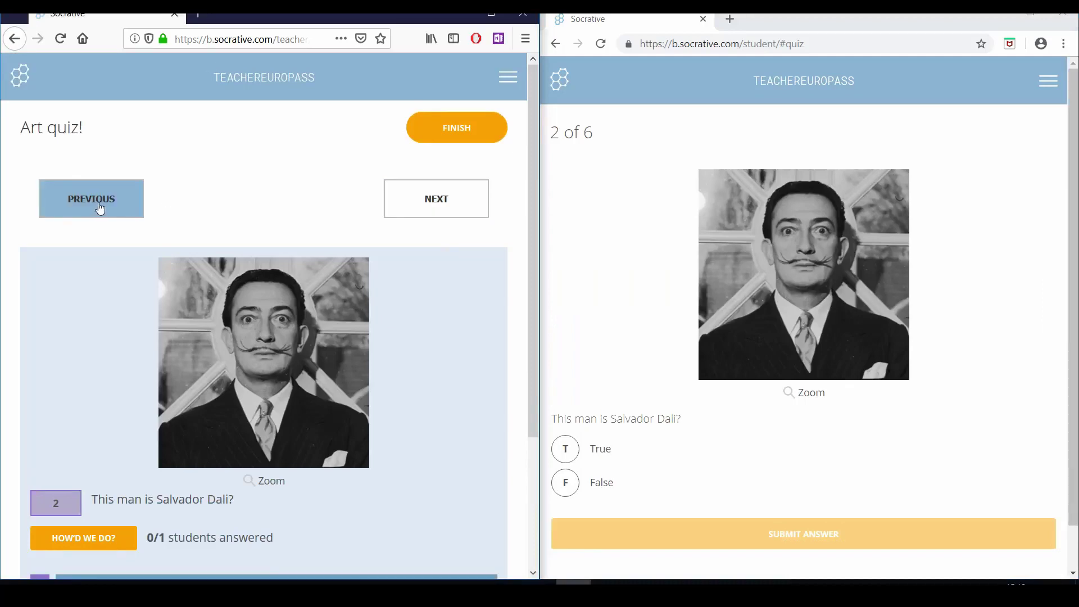
left_click(99, 208)
scroll(174, 327, "down", 4)
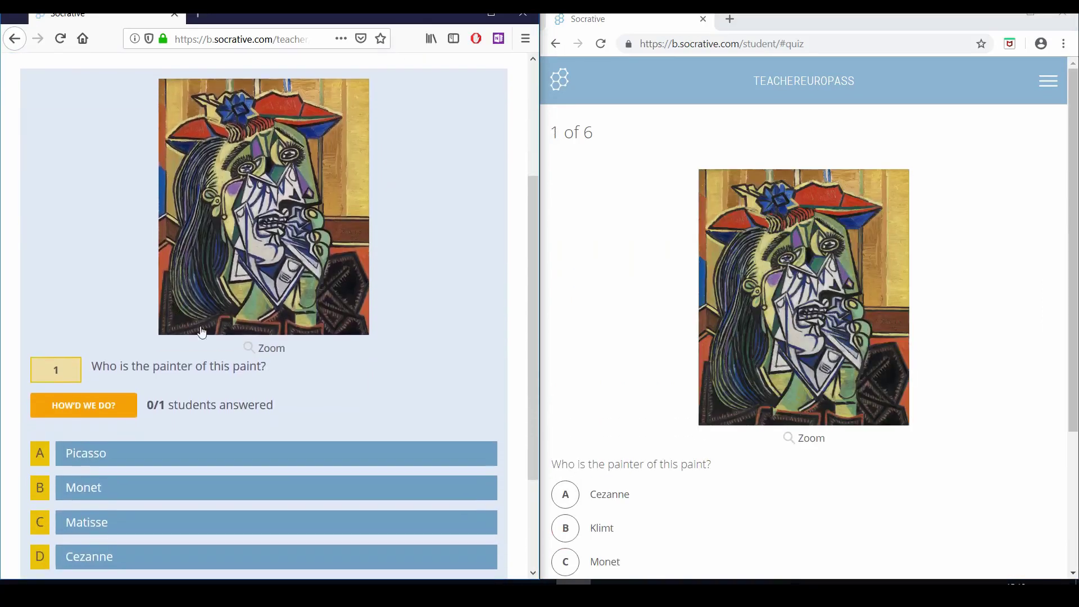
scroll(617, 469, "down", 1)
scroll(617, 469, "up", 1)
scroll(405, 286, "up", 4)
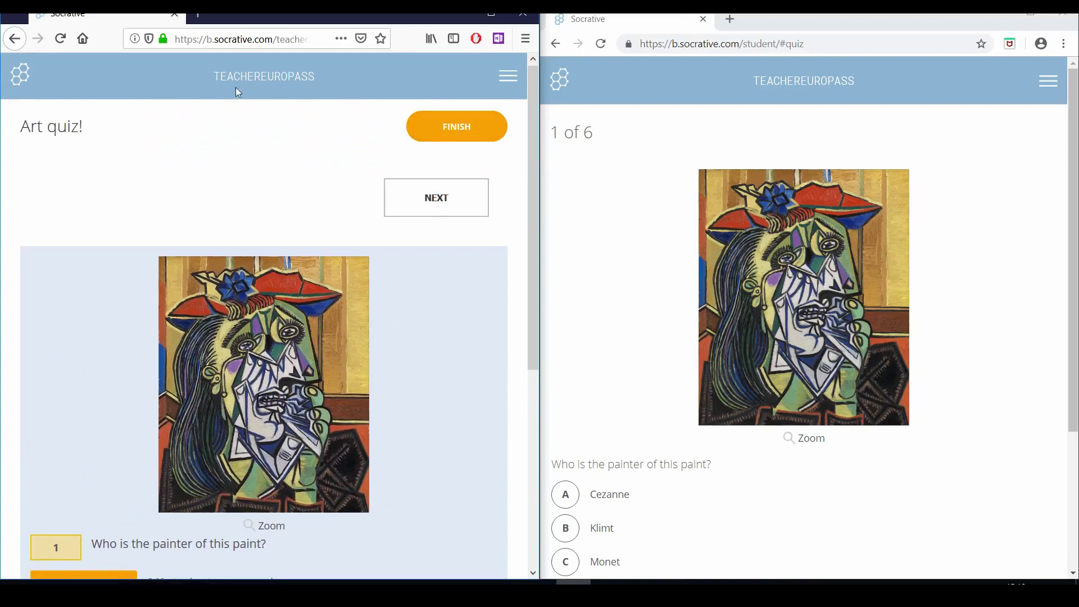
left_click(412, 220)
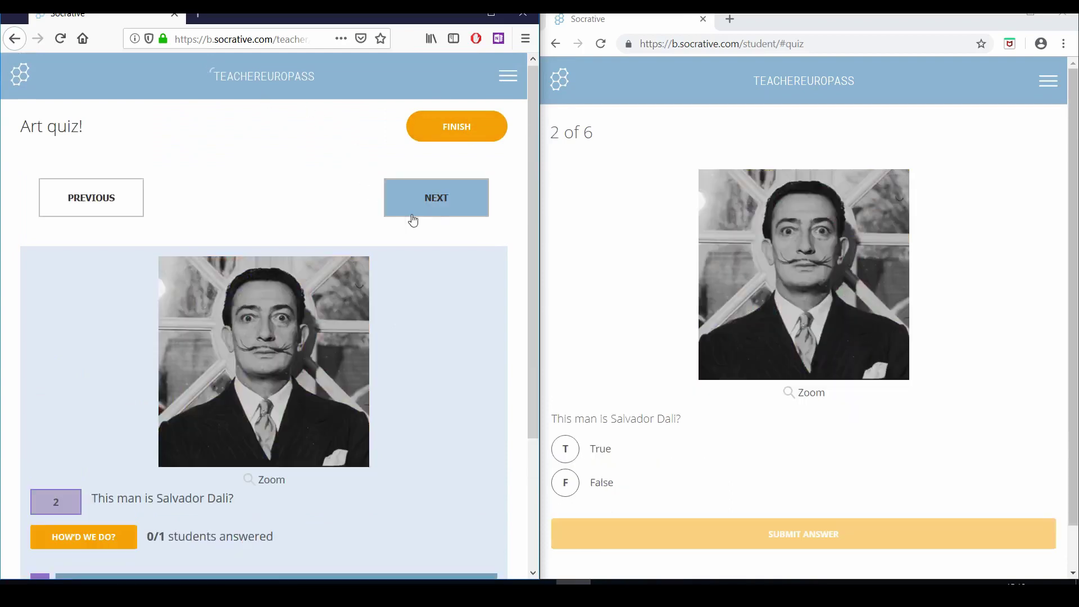
left_click(412, 220)
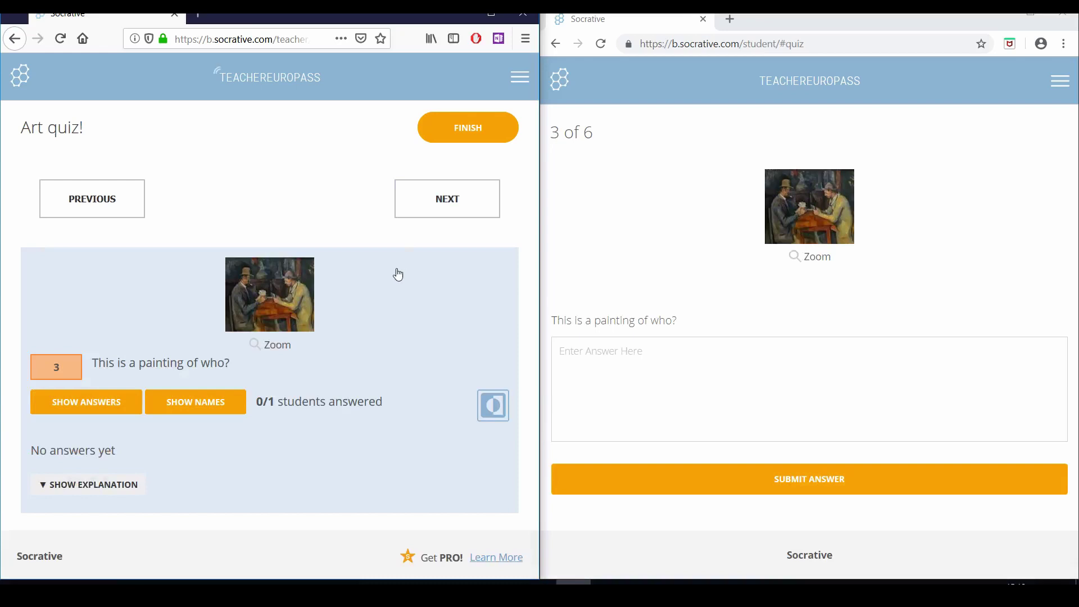
left_click(97, 187)
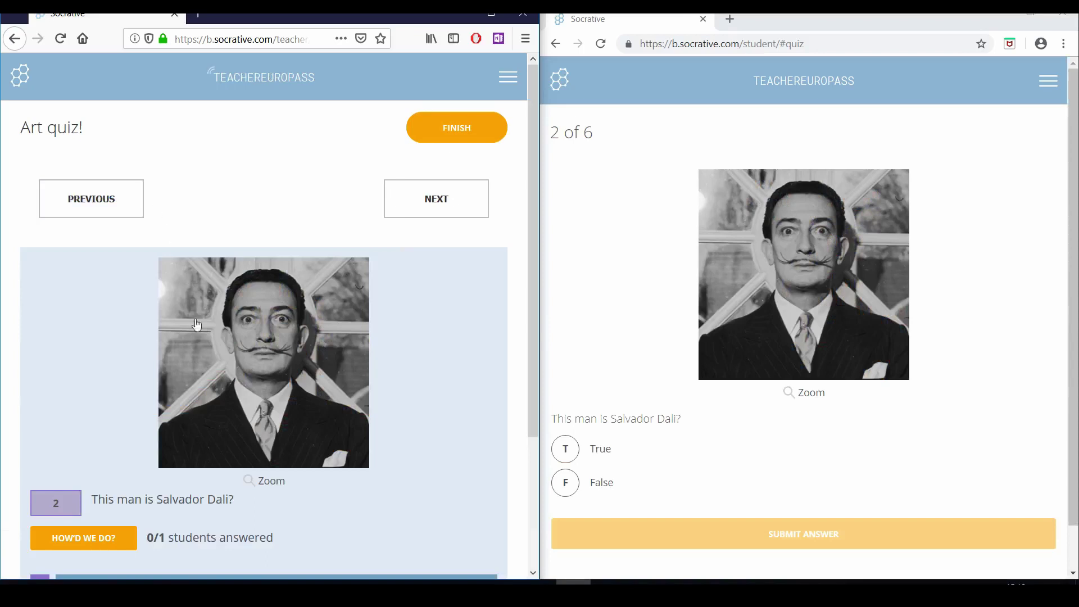
scroll(203, 331, "down", 3)
left_click(90, 498)
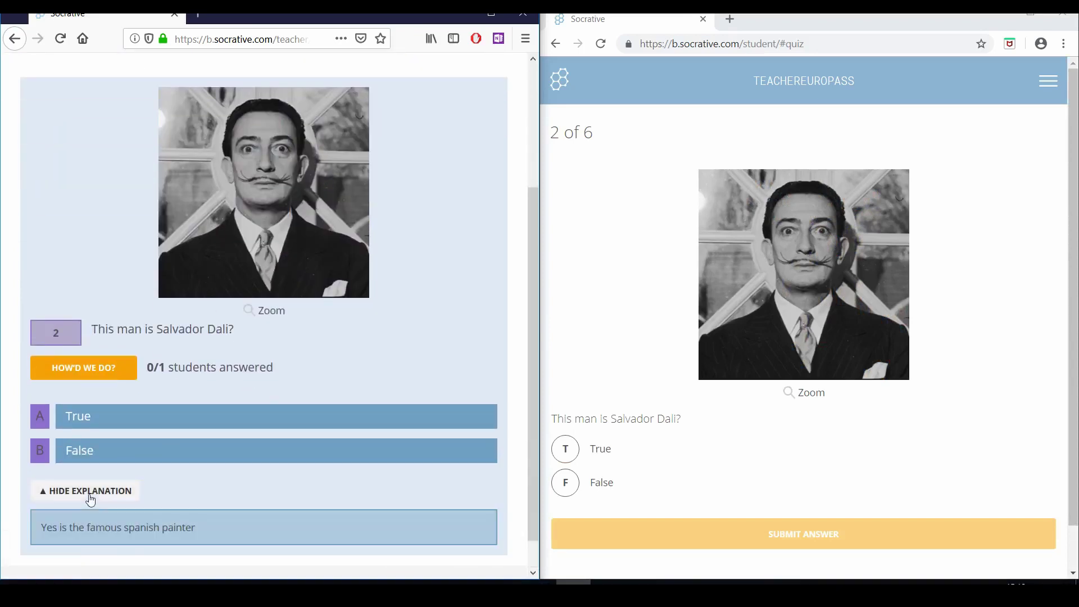
scroll(238, 329, "up", 1)
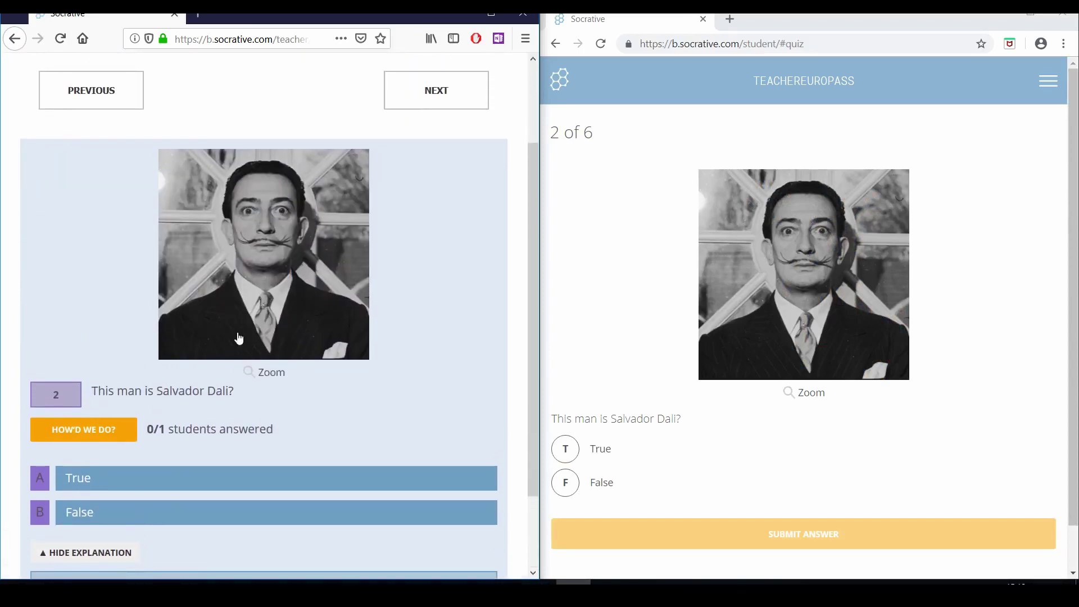
Step: As the student, submit True on question 2 and dismiss the correct-answer feedback
left_click(565, 454)
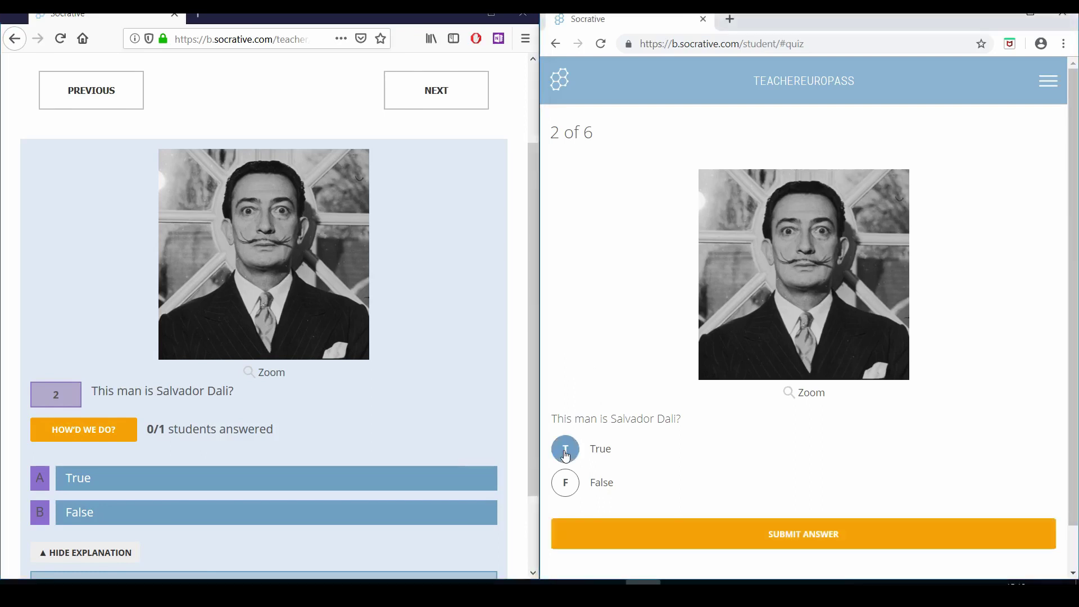
left_click(643, 548)
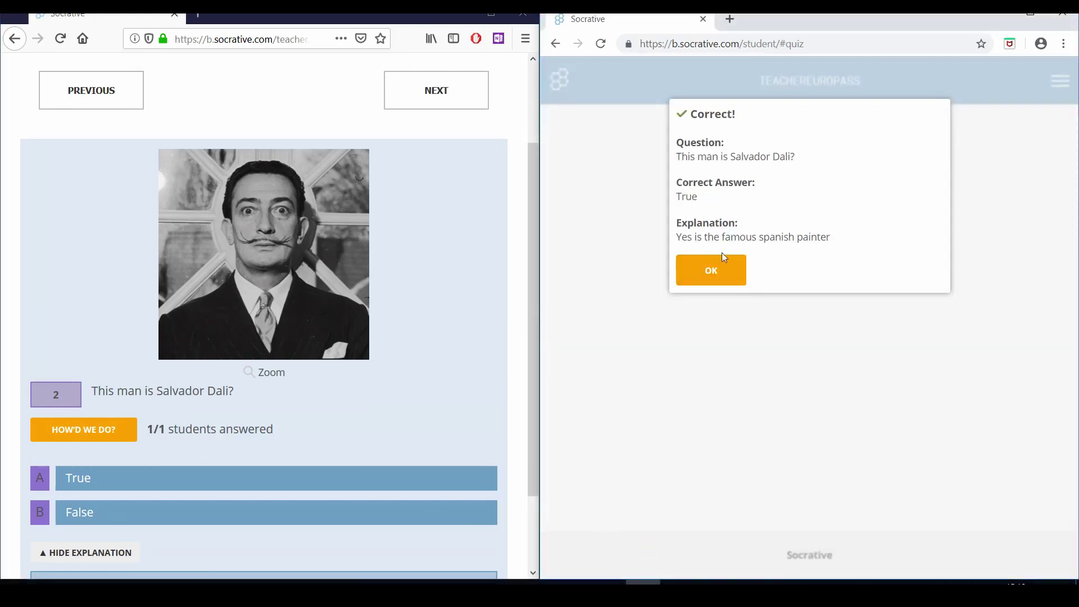
left_click(713, 266)
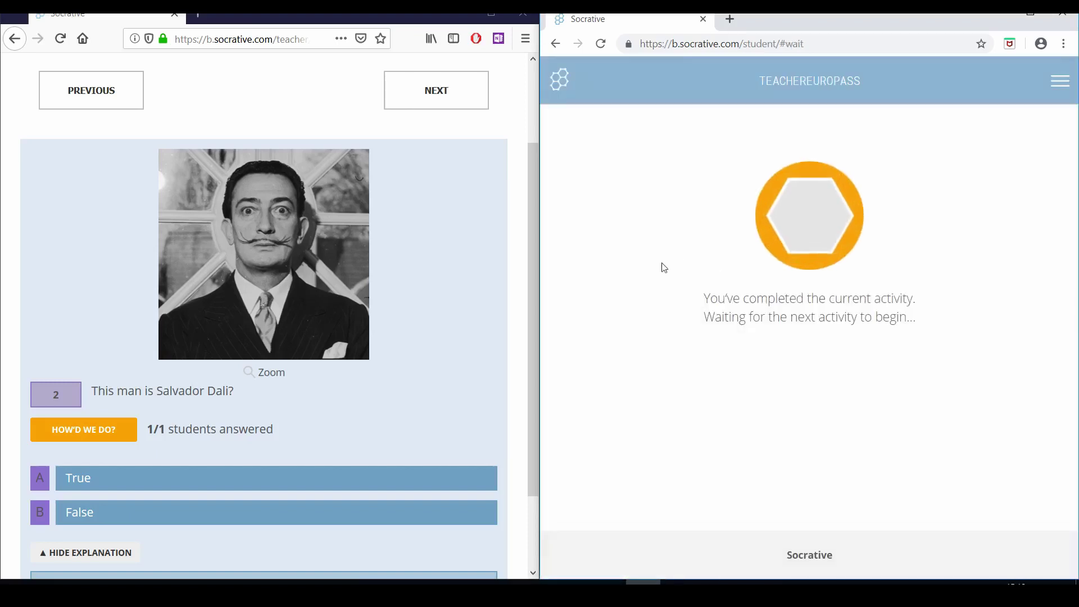
Step: Move the class to question 3, back to 2, then 3 again, and choose Finish
left_click(456, 100)
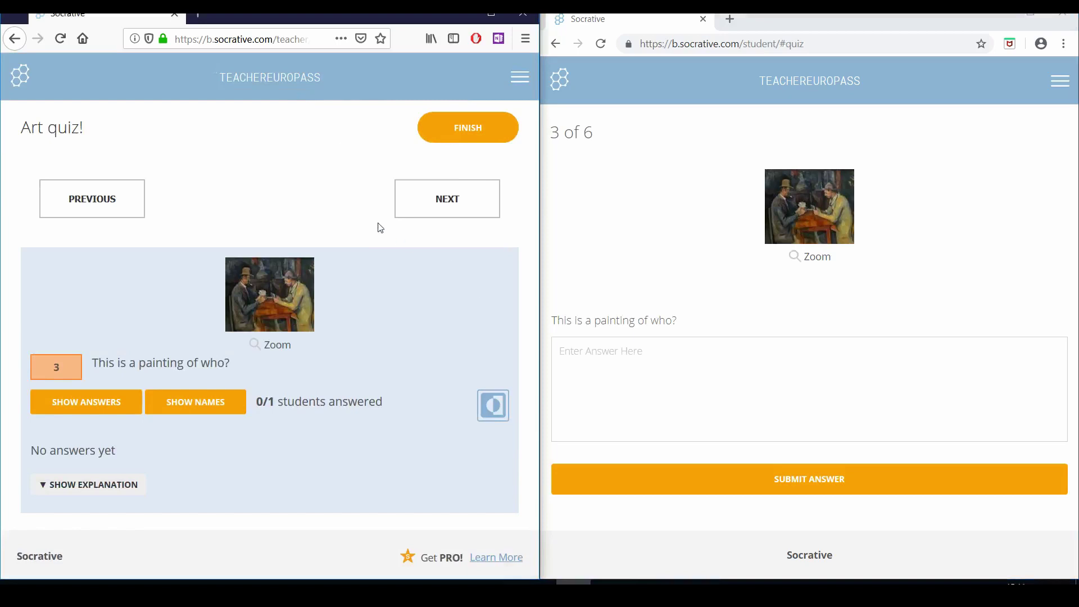
left_click(125, 193)
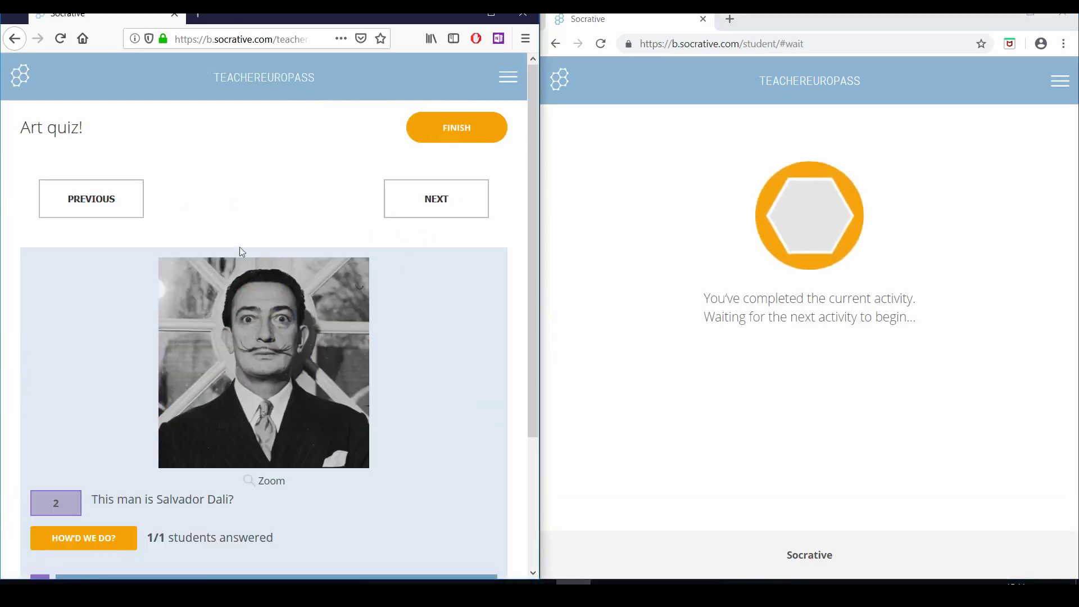
left_click(433, 211)
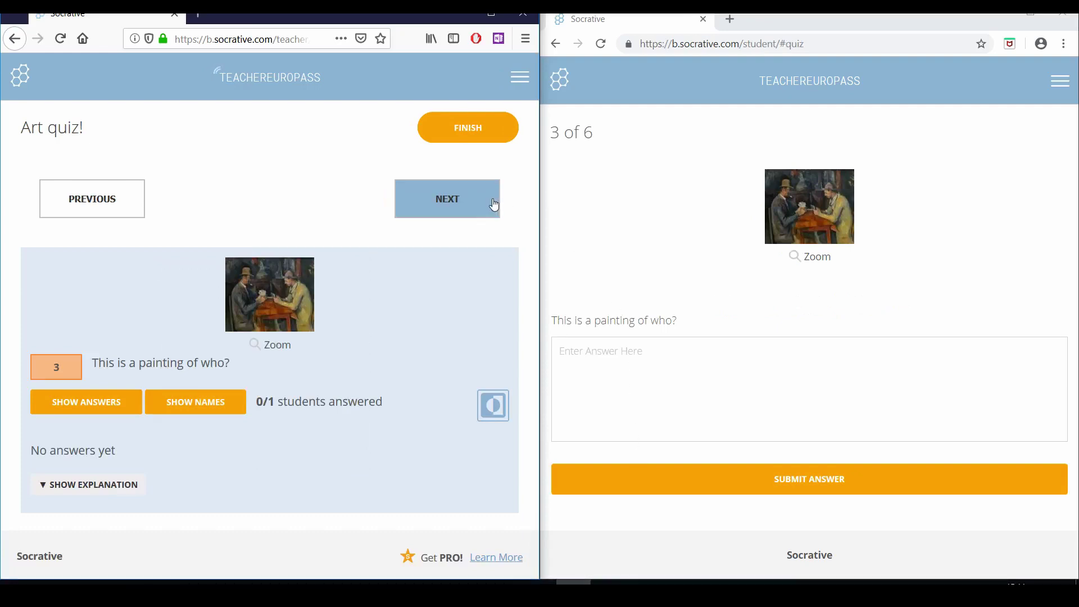
left_click(481, 129)
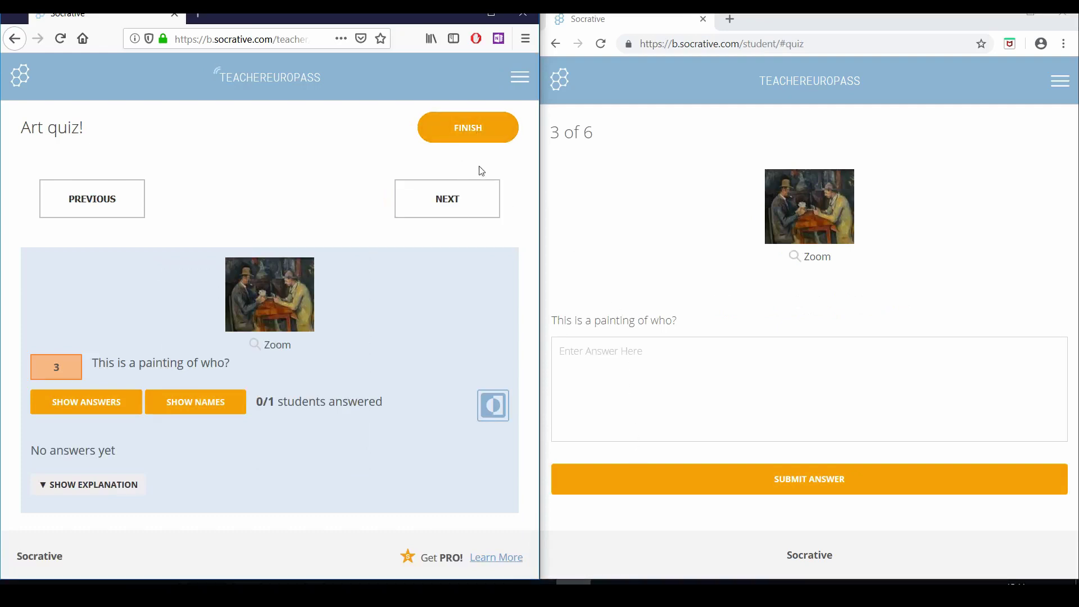
Step: End the activity via View Chart in the end-activity dialog
left_click(471, 133)
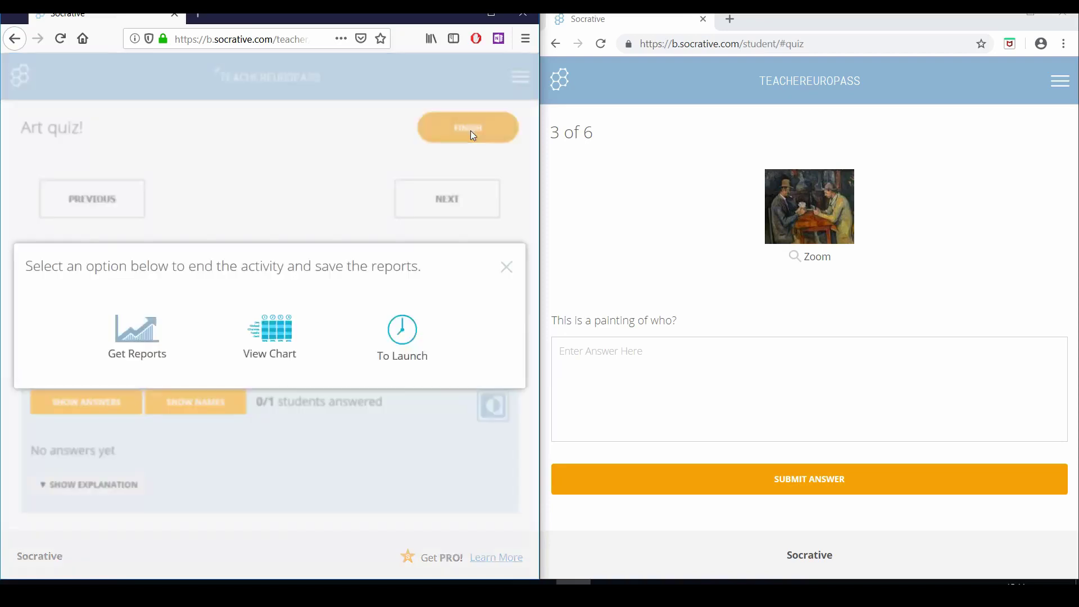
left_click(295, 339)
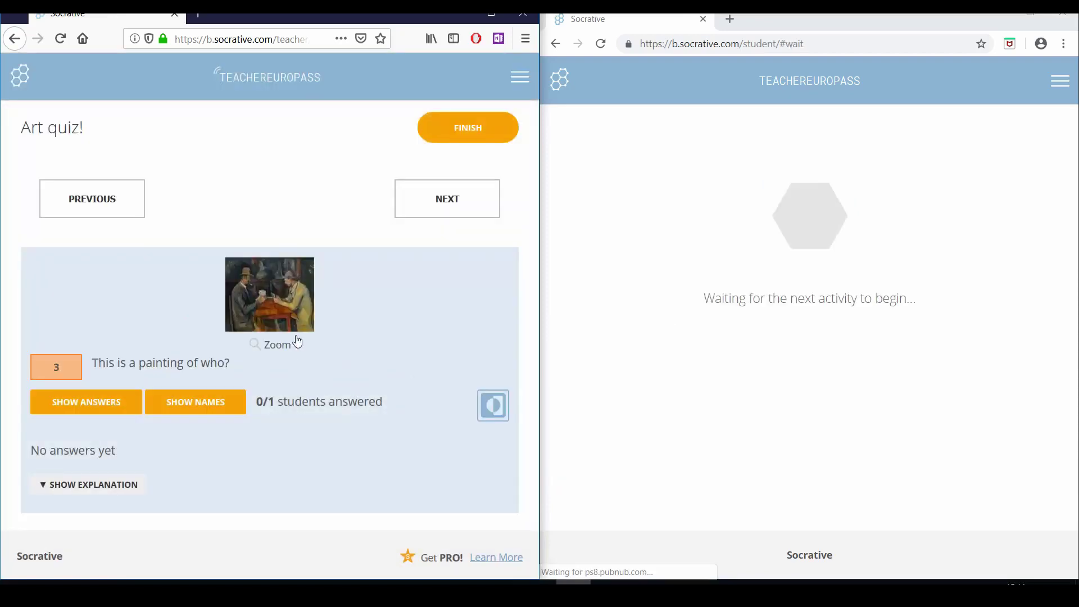